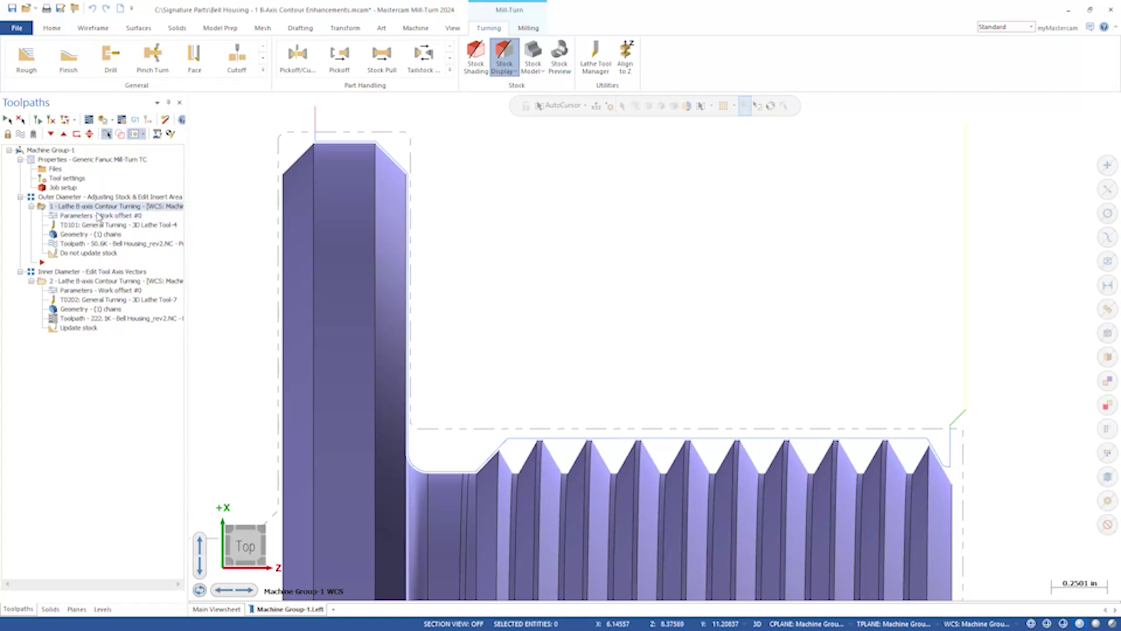
Adjust the stock-to-remove region on operation 1's Stock page and accept the regenerated operation
{"action": "left_click", "coordinate": [98, 216]}
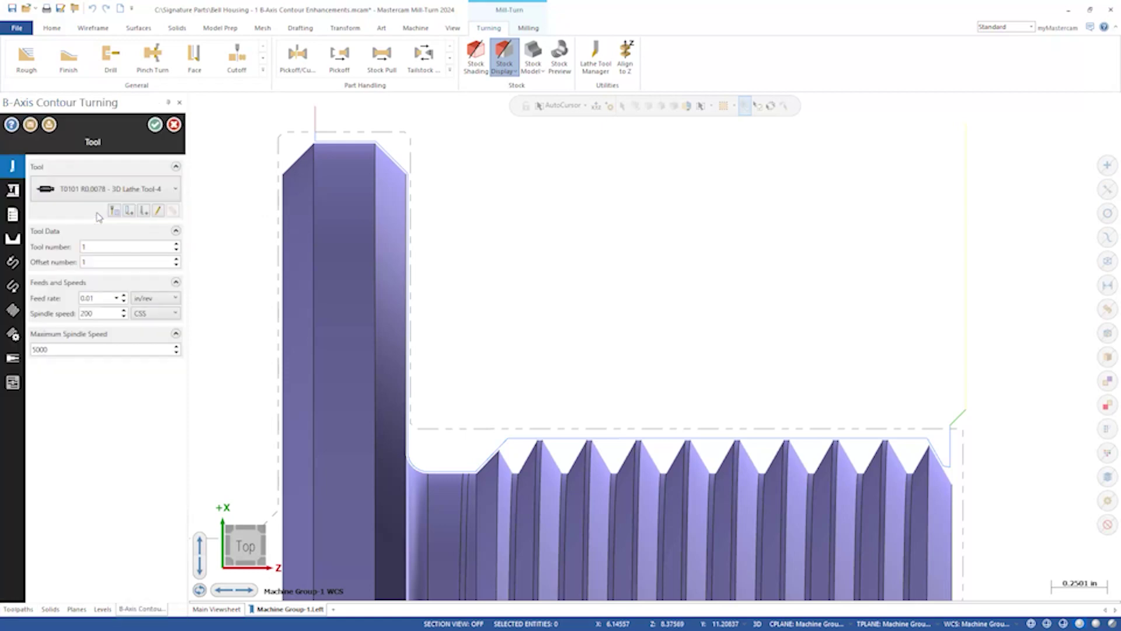
{"action": "left_click", "coordinate": [12, 363]}
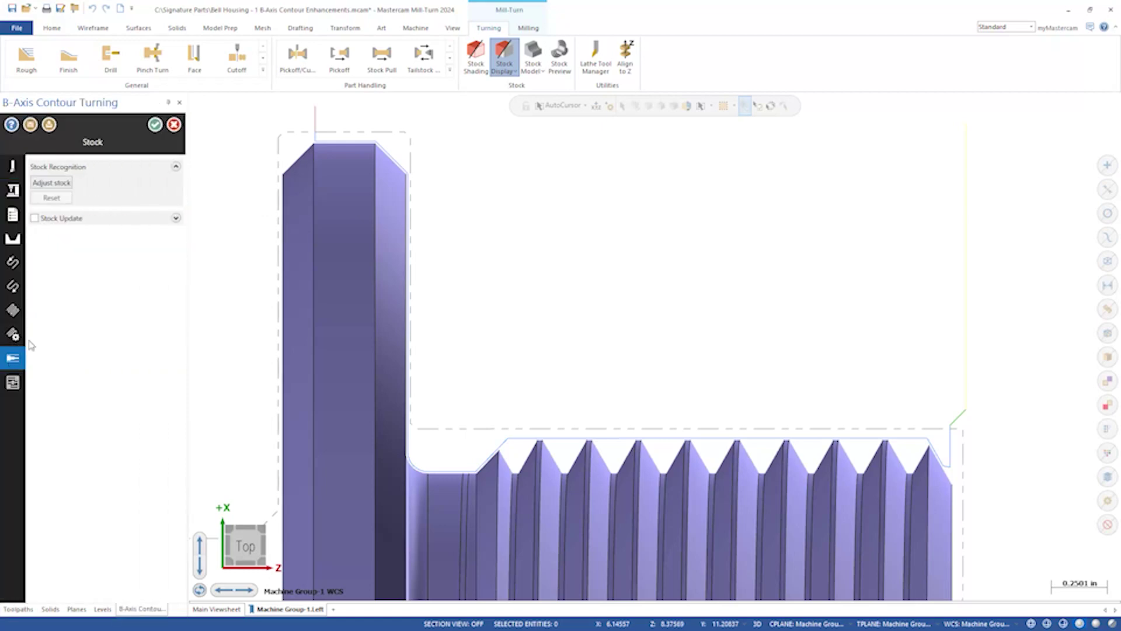
{"action": "left_click", "coordinate": [63, 182]}
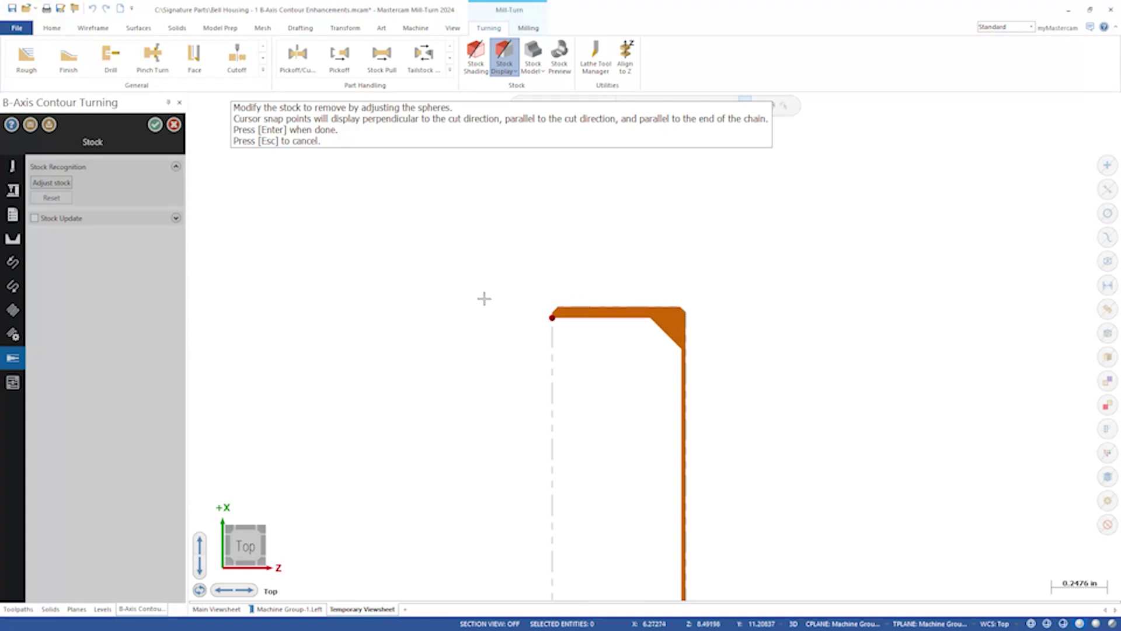
{"action": "left_click", "coordinate": [156, 125]}
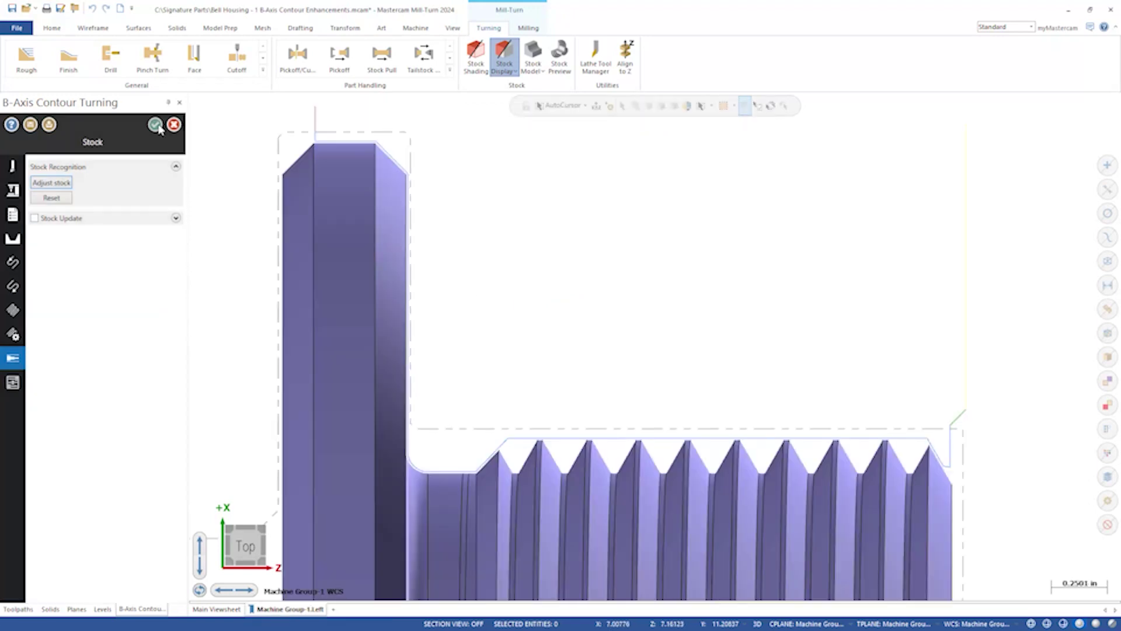
{"action": "left_click", "coordinate": [156, 125]}
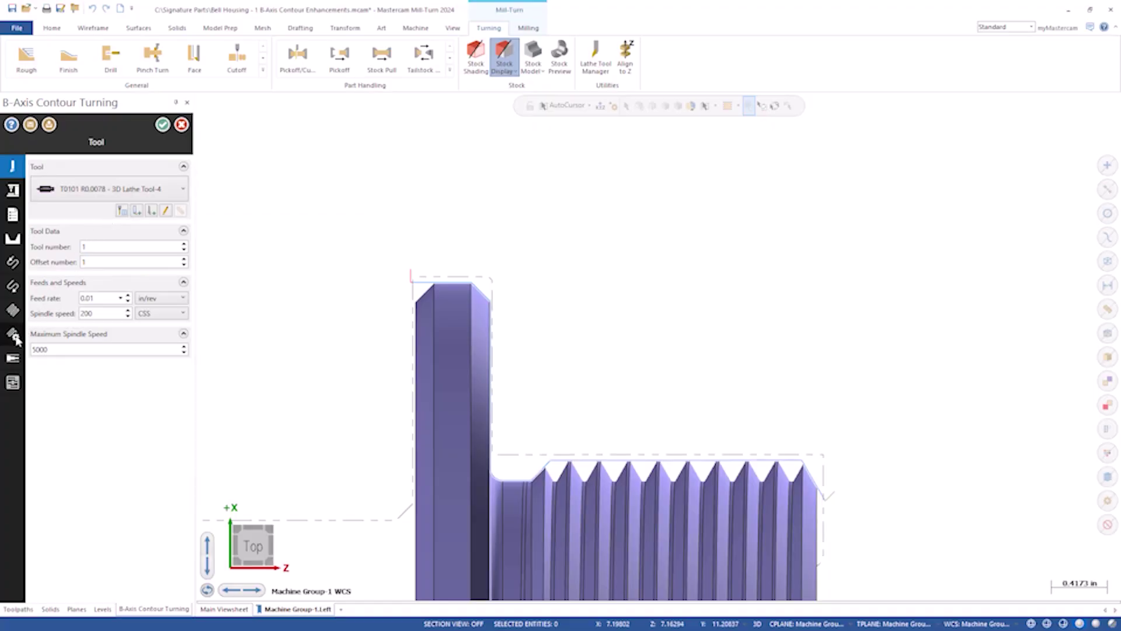
In Advanced Motion Control, set a Manual insert boundary by repositioning its upper and lower ends
{"action": "left_click", "coordinate": [15, 340]}
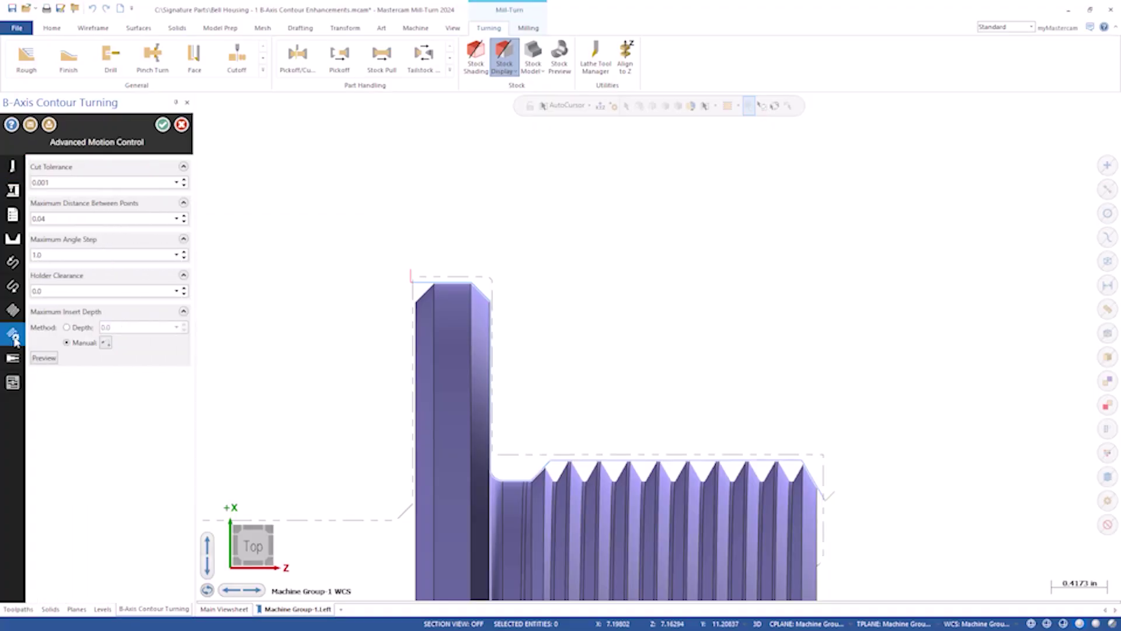
{"action": "left_click", "coordinate": [105, 344]}
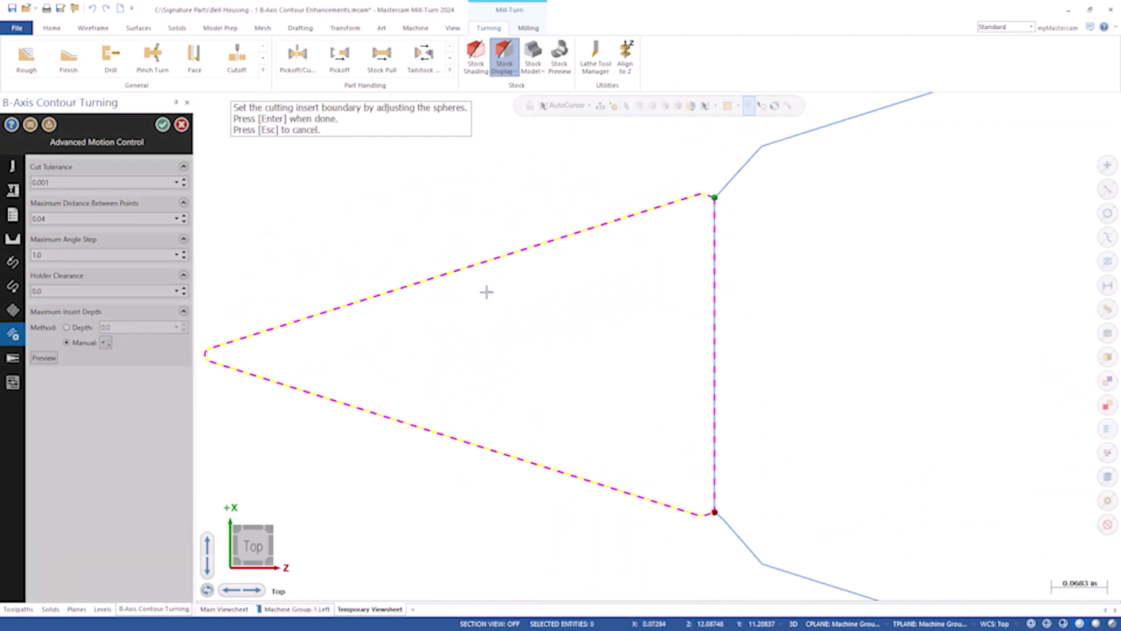
{"action": "left_click_drag", "start_coordinate": [714, 197], "coordinate": [671, 203]}
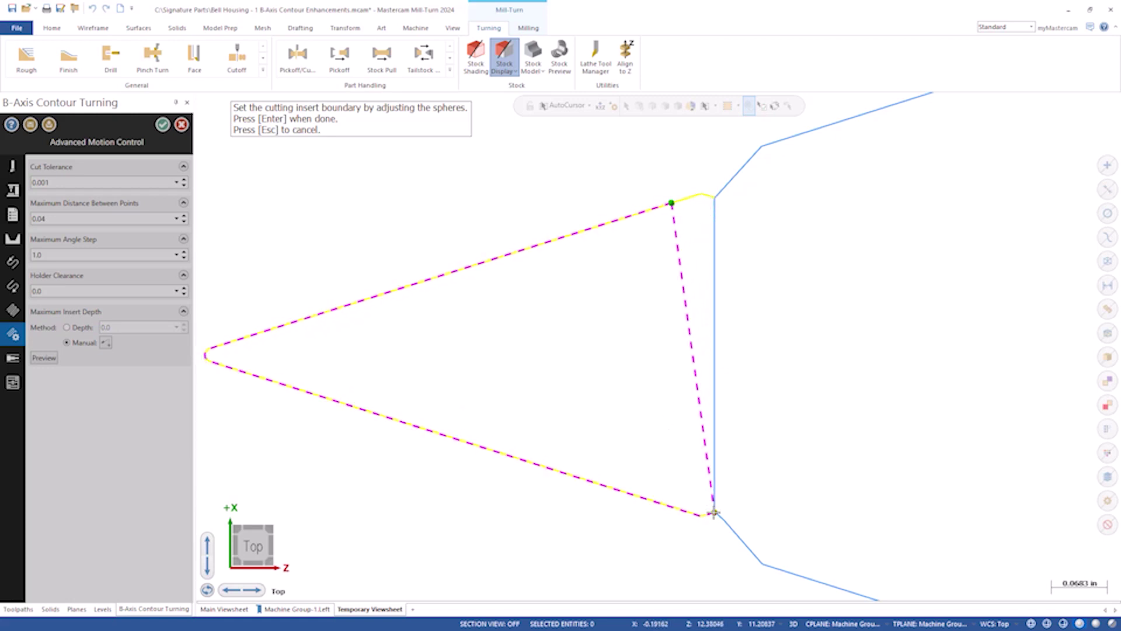
{"action": "left_click_drag", "start_coordinate": [714, 514], "coordinate": [264, 378]}
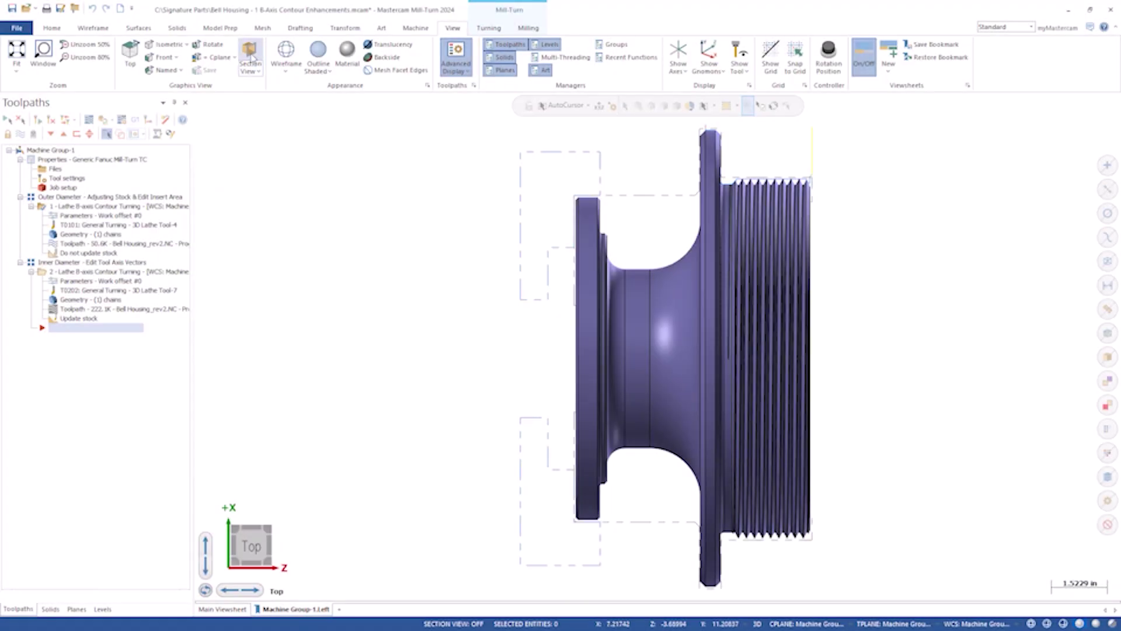
Show the part in section view and set operation 2's tool axis control to Modified
{"action": "left_click", "coordinate": [250, 58]}
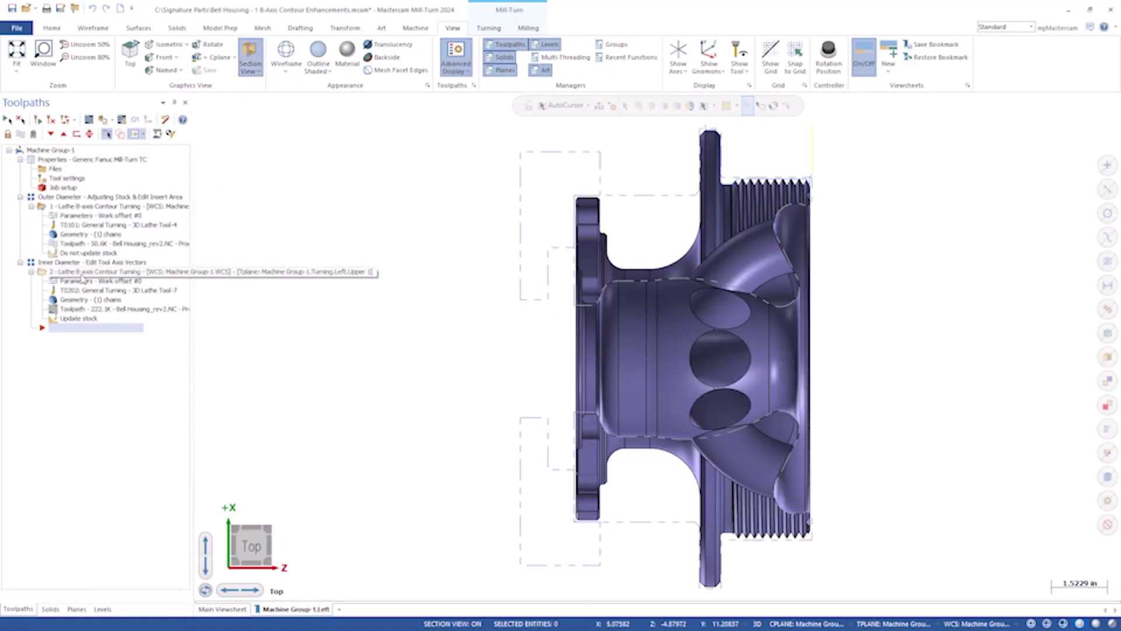
{"action": "left_click", "coordinate": [78, 273]}
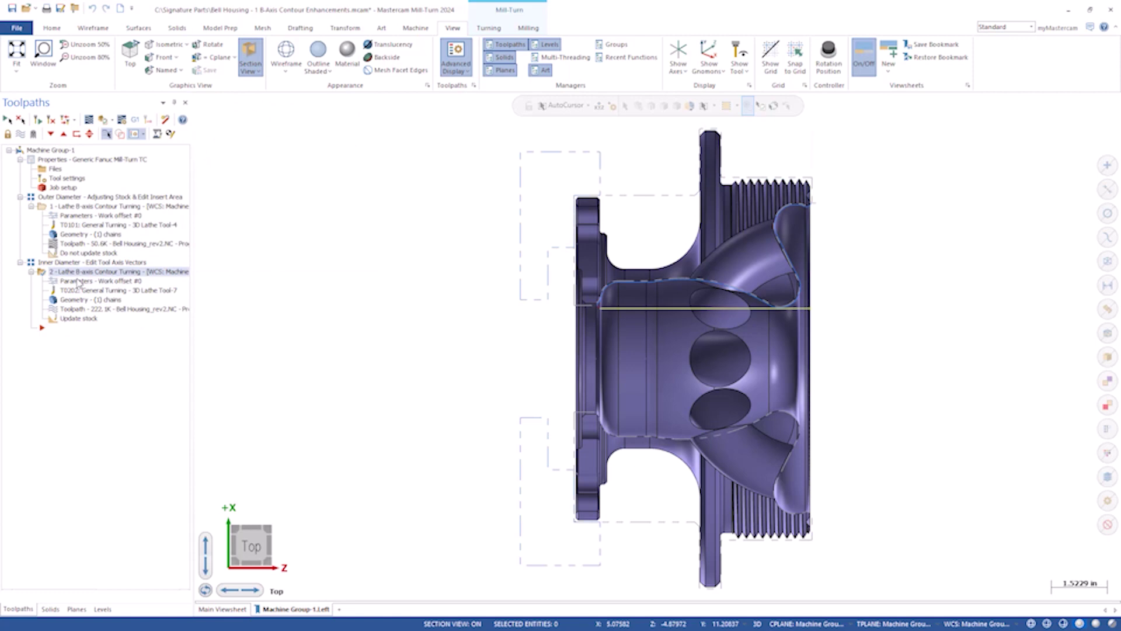
{"action": "left_click", "coordinate": [78, 282]}
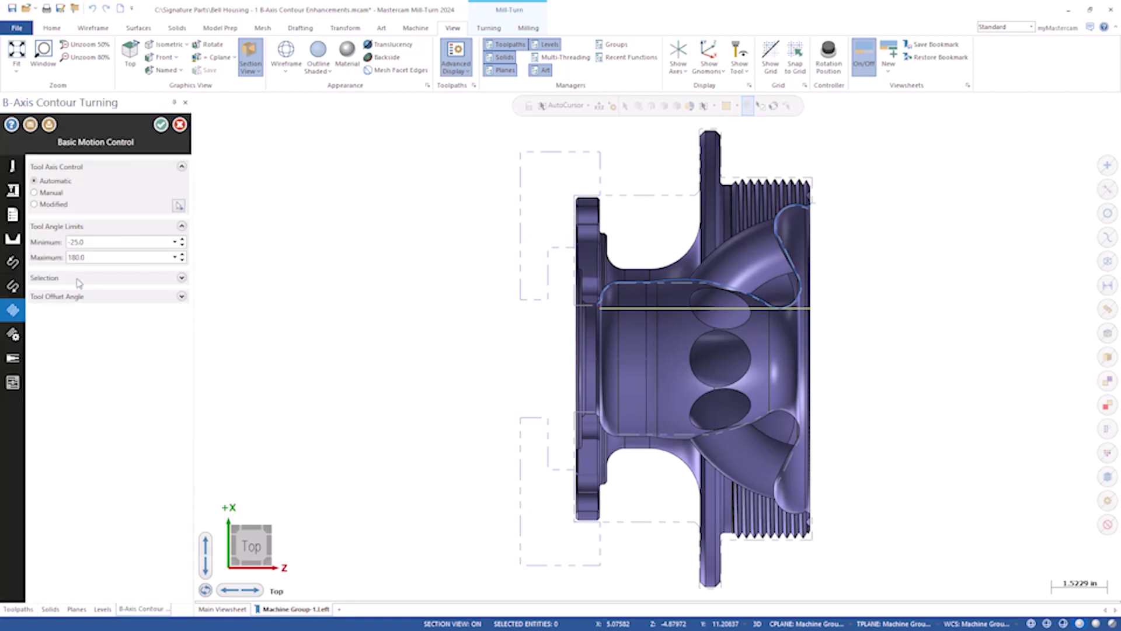
{"action": "left_click", "coordinate": [36, 204]}
Delete one tool vector on the inner contour and tilt the middle vector to about -11 degrees
{"action": "left_click", "coordinate": [179, 206]}
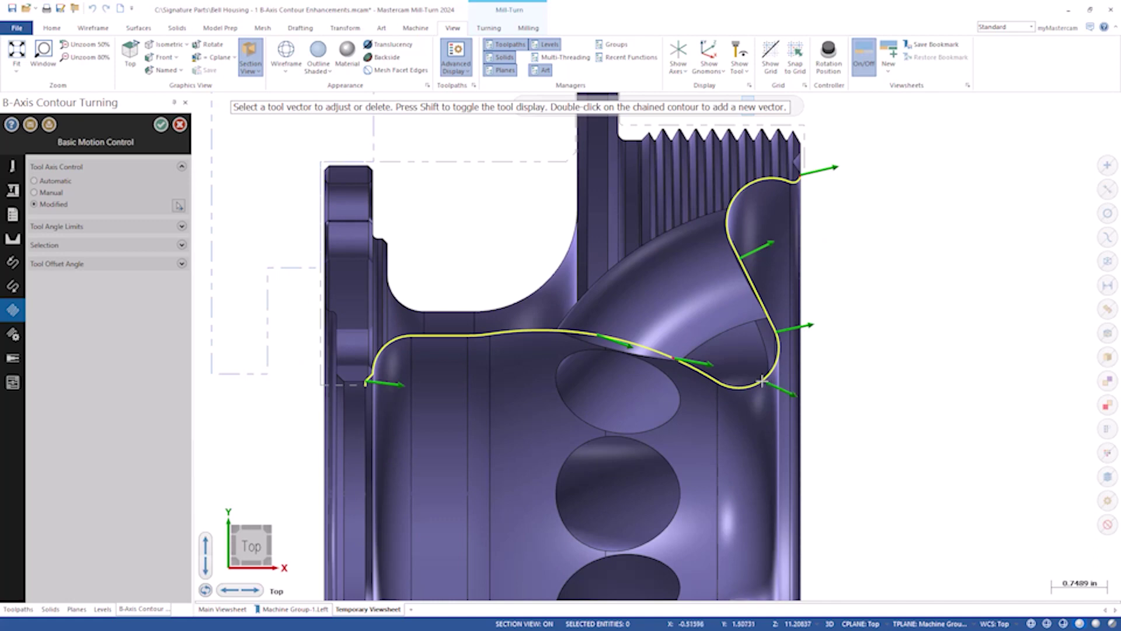
{"action": "left_click", "coordinate": [786, 329]}
{"action": "key", "text": "Delete"}
{"action": "left_click", "coordinate": [802, 399]}
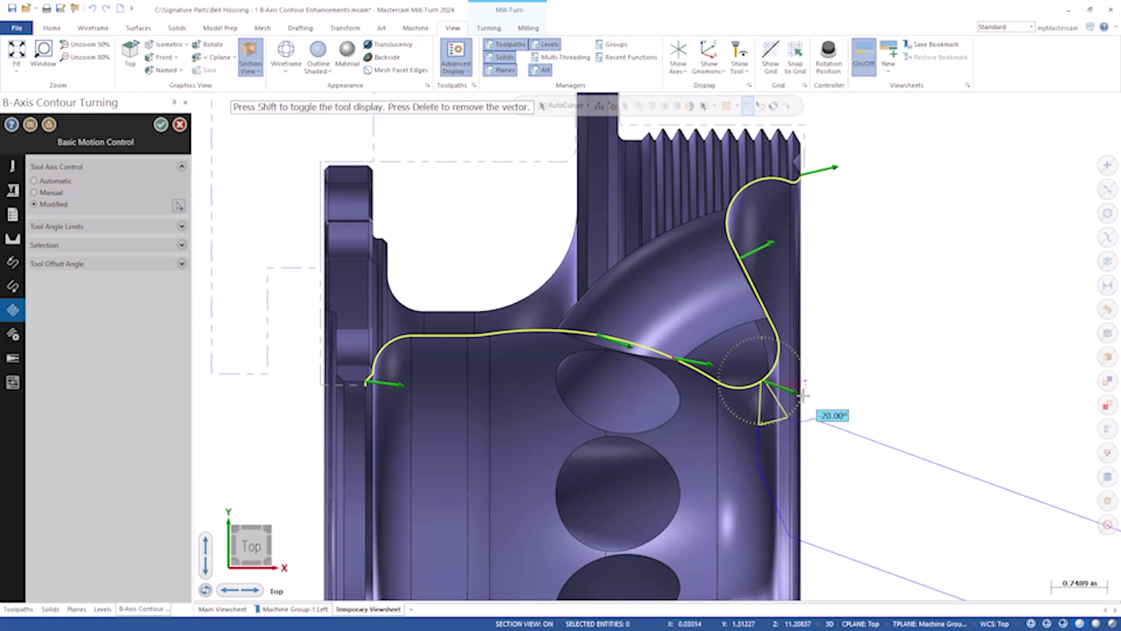
{"action": "left_click", "coordinate": [804, 389]}
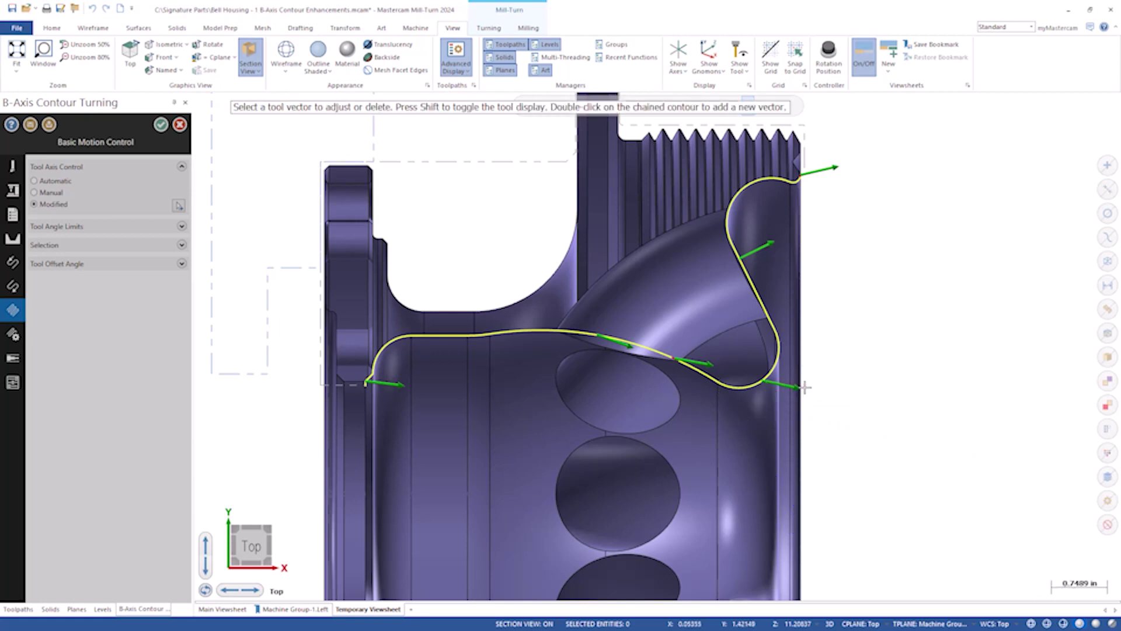
{"action": "left_click", "coordinate": [698, 361]}
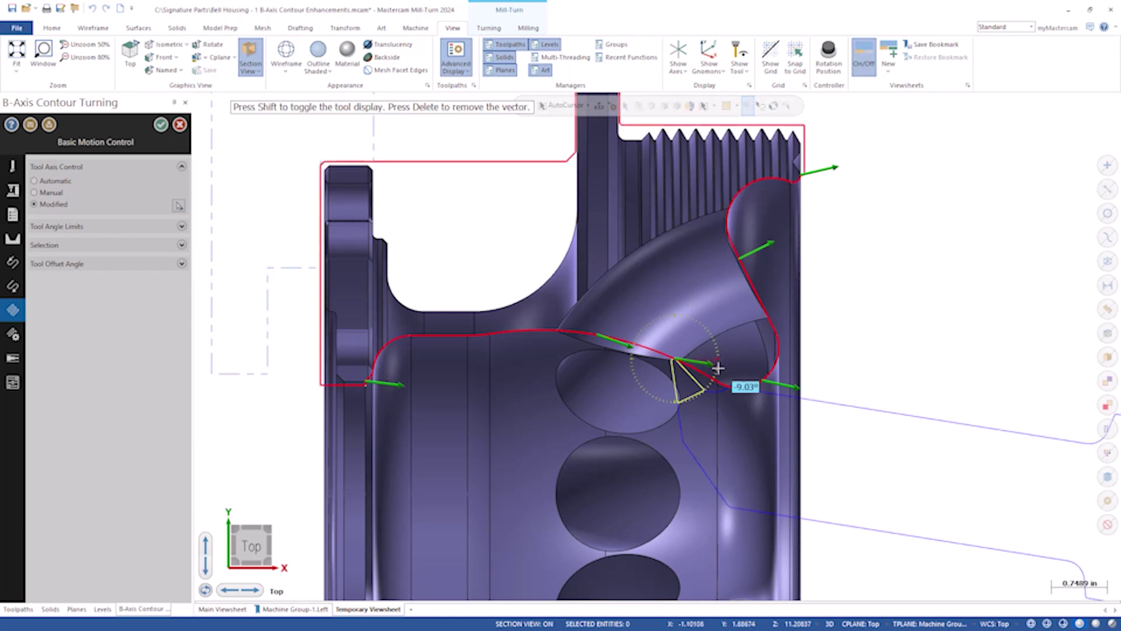
{"action": "left_click_drag", "start_coordinate": [711, 377], "coordinate": [719, 364]}
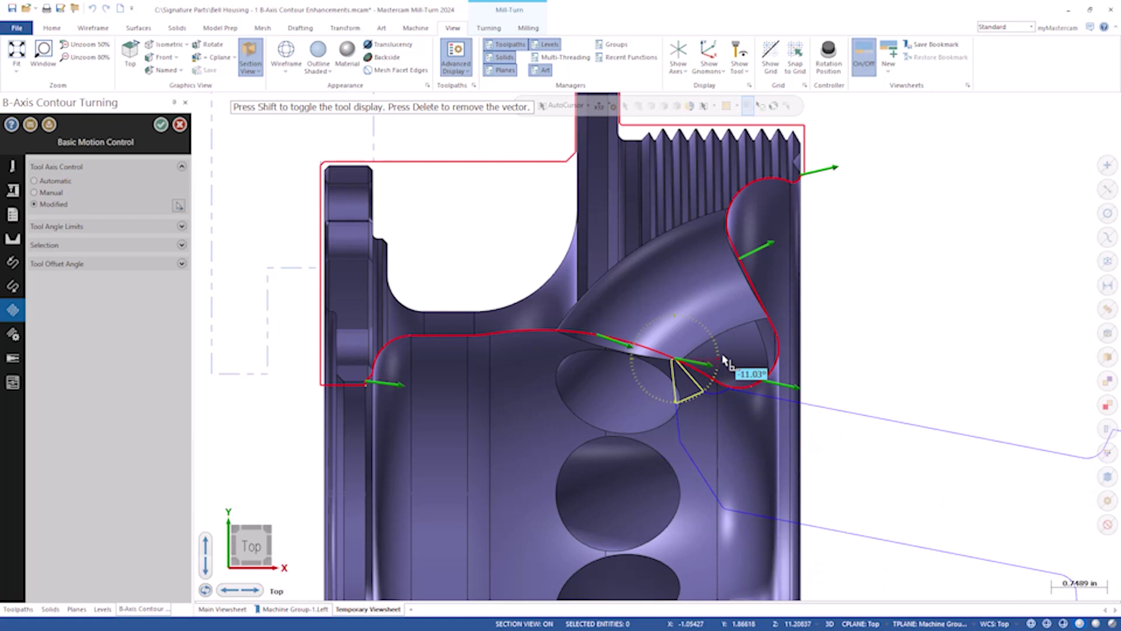
{"action": "left_click", "coordinate": [711, 371]}
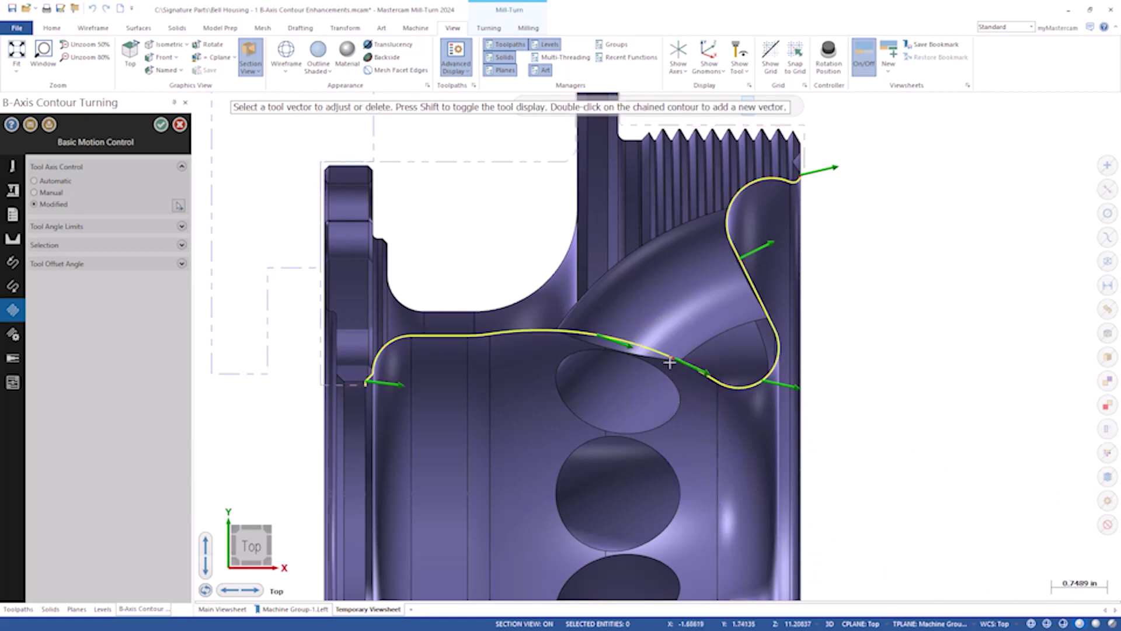
Add a new tool vector on the contour and fix the upper vector at its new angle
{"action": "double_click", "coordinate": [627, 349]}
{"action": "left_click", "coordinate": [635, 356]}
{"action": "left_click", "coordinate": [761, 257]}
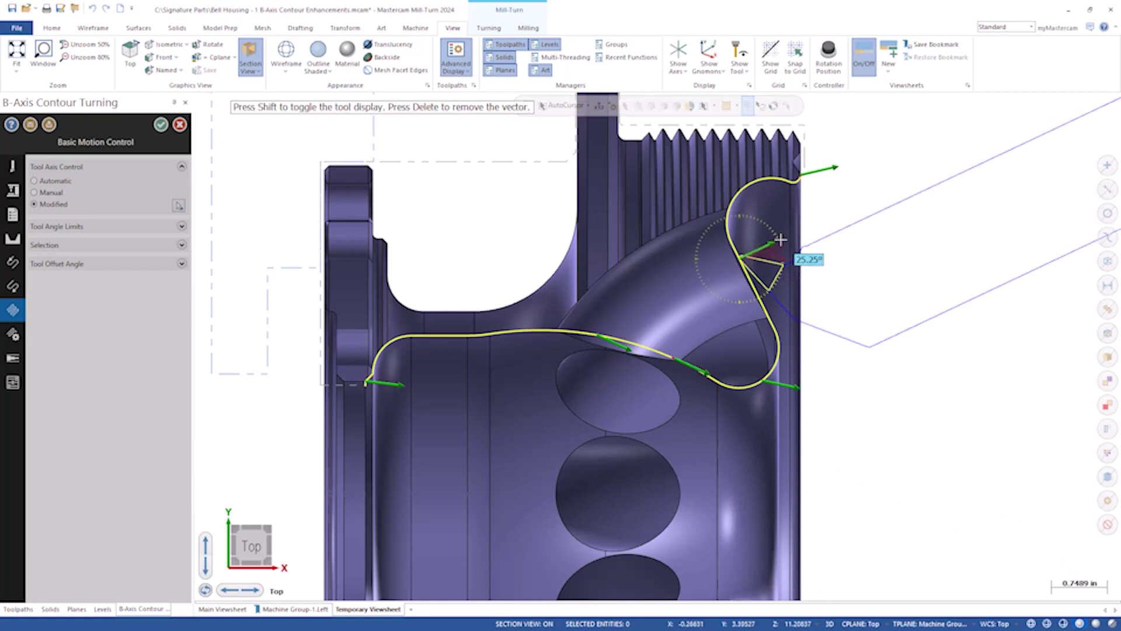
{"action": "left_click", "coordinate": [782, 225]}
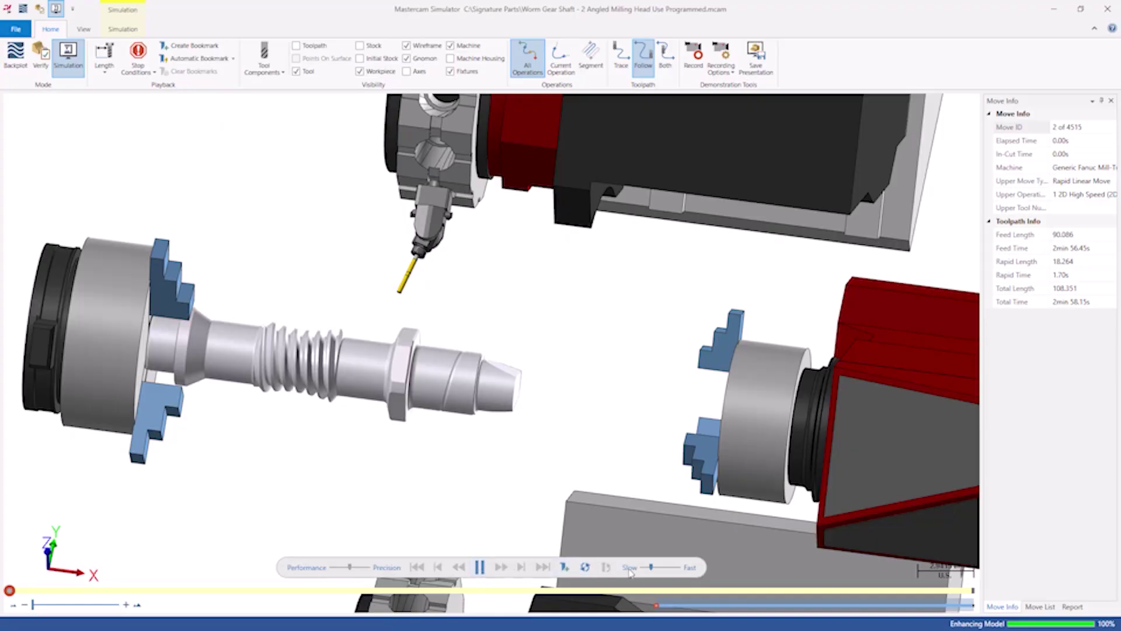
Move the playback speed slider toward Fast during the worm gear shaft simulation
{"action": "left_click_drag", "start_coordinate": [654, 568], "coordinate": [660, 568]}
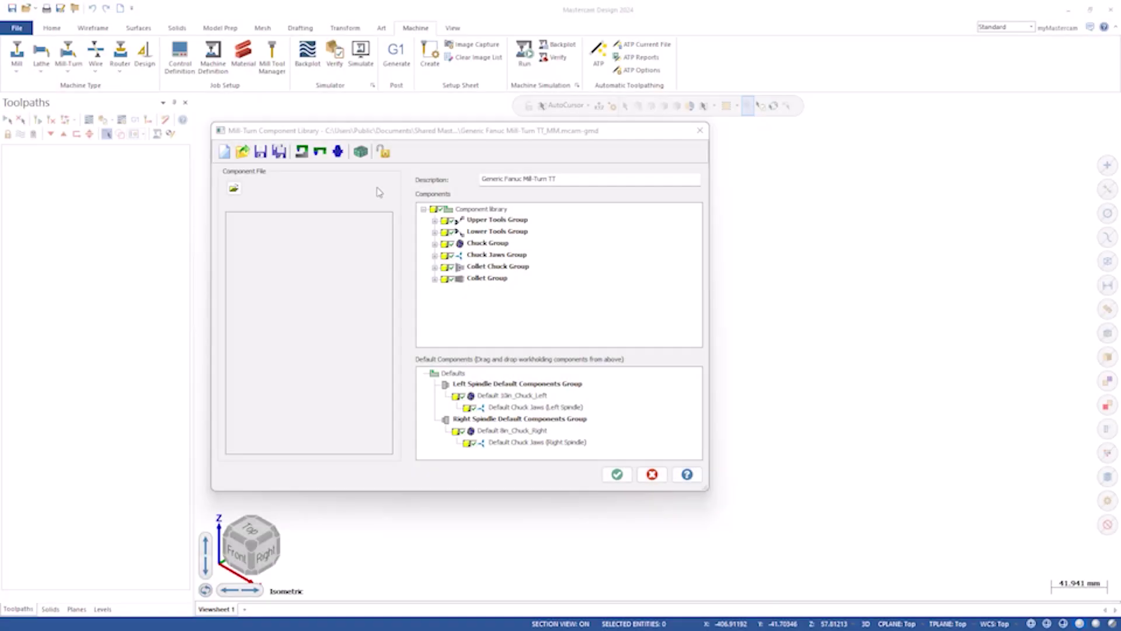
Open the UT -- ER32 Live Aggregate locator from Upper Tools Group and show Live Angle Milling's properties
{"action": "left_click", "coordinate": [436, 219]}
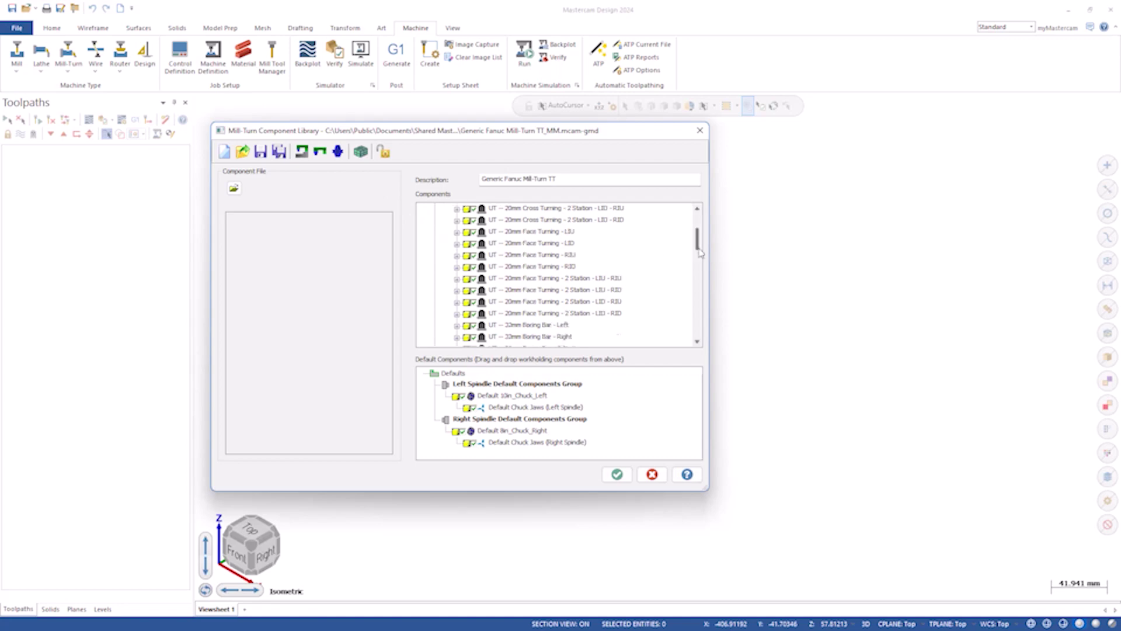
{"action": "left_click_drag", "start_coordinate": [697, 230], "coordinate": [707, 343]}
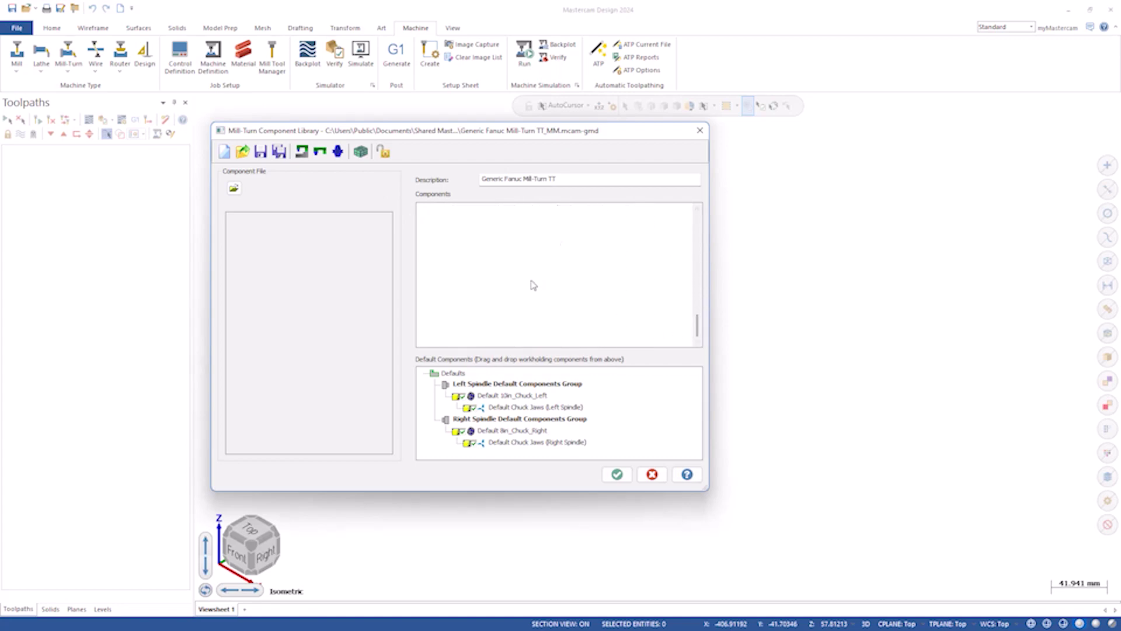
{"action": "double_click", "coordinate": [531, 279]}
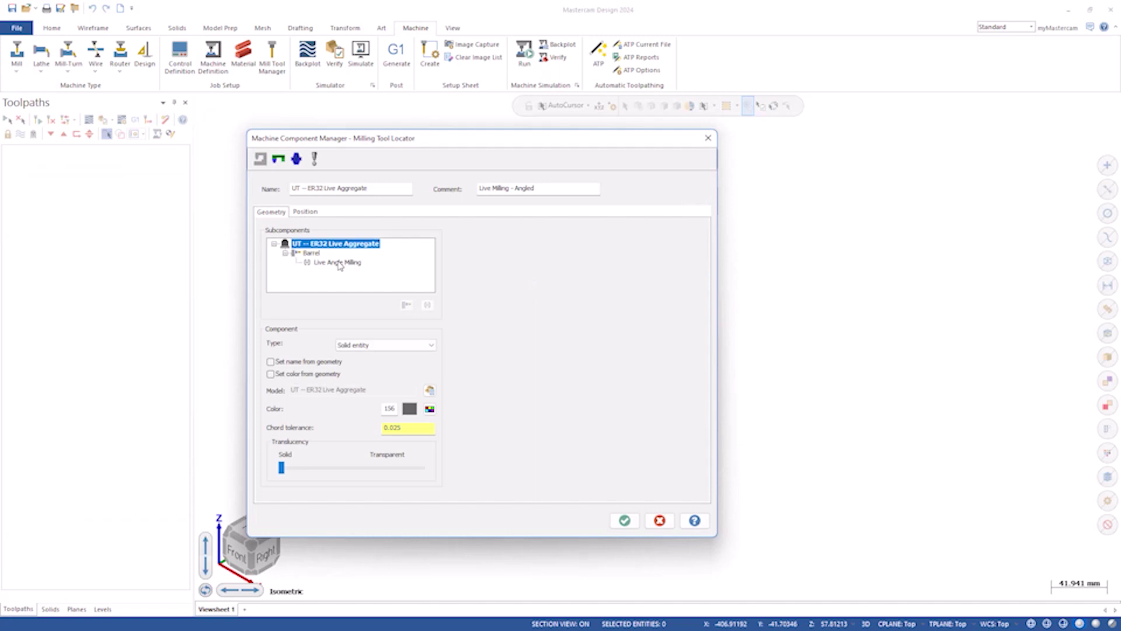
{"action": "left_click", "coordinate": [338, 263]}
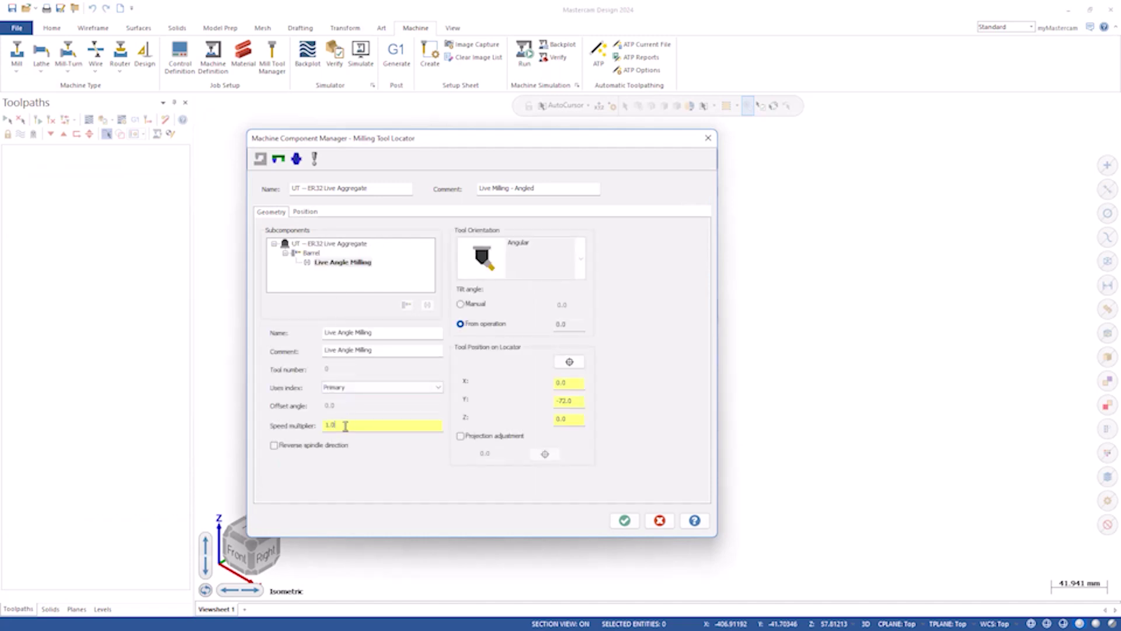